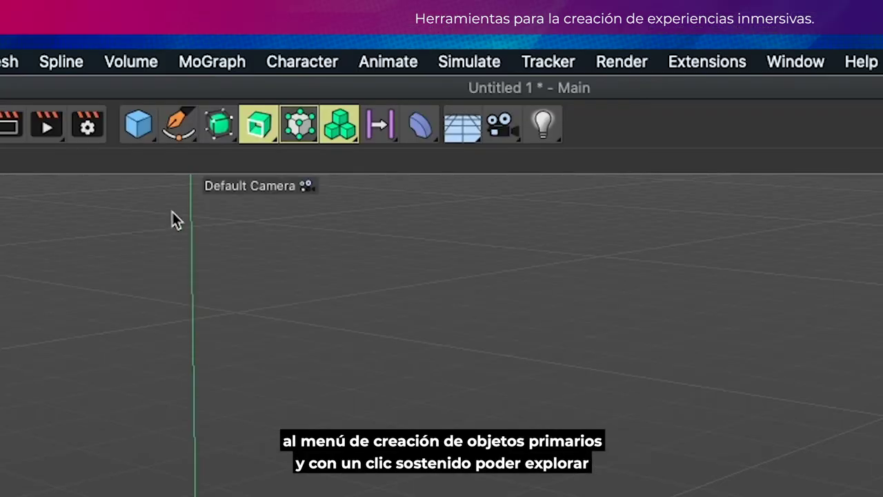
Add a Figure primitive to the scene and set its Z position to 350 cm.
{"action": "left_click_drag", "start_coordinate": [138, 124], "coordinate": [454, 277]}
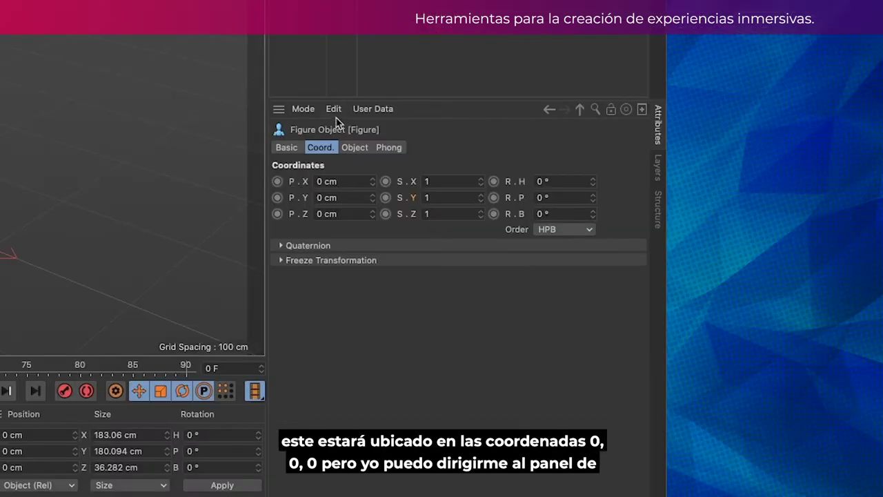
{"action": "left_click", "coordinate": [347, 214]}
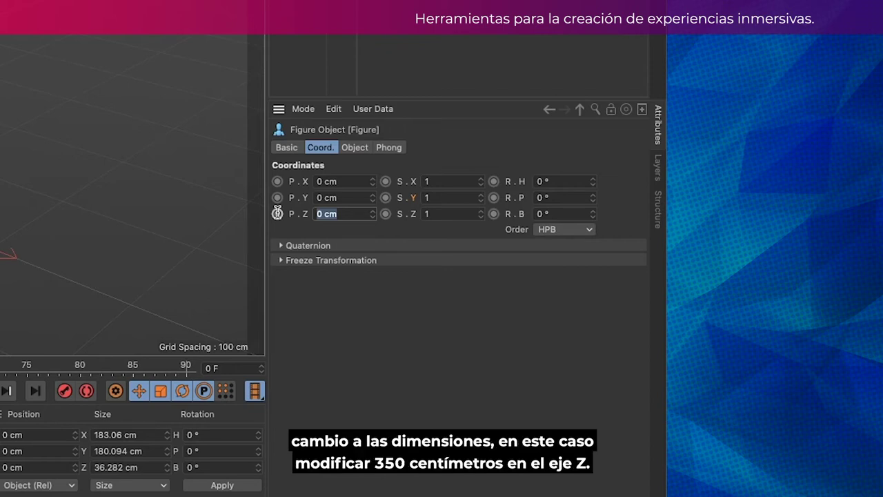
{"action": "type", "text": "350"}
{"action": "key", "text": "Return"}
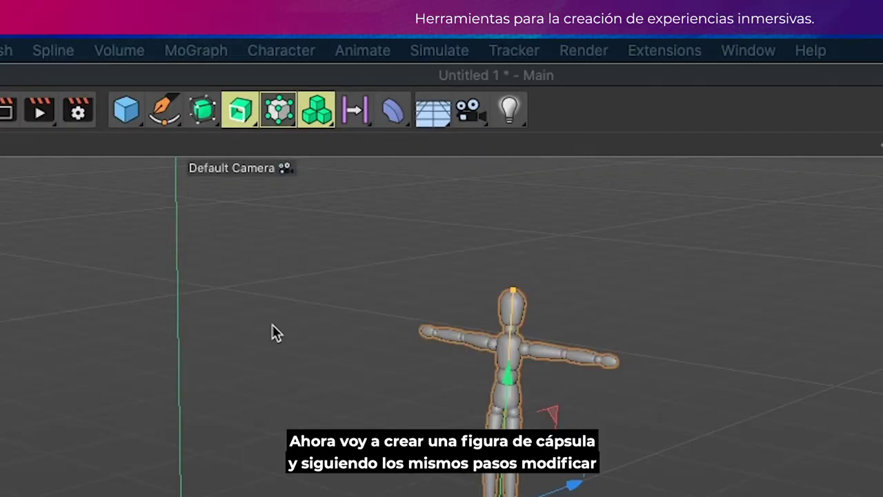
Add a Capsule primitive and set its Z position to -350 cm.
{"action": "left_click", "coordinate": [324, 87]}
{"action": "left_click", "coordinate": [278, 32]}
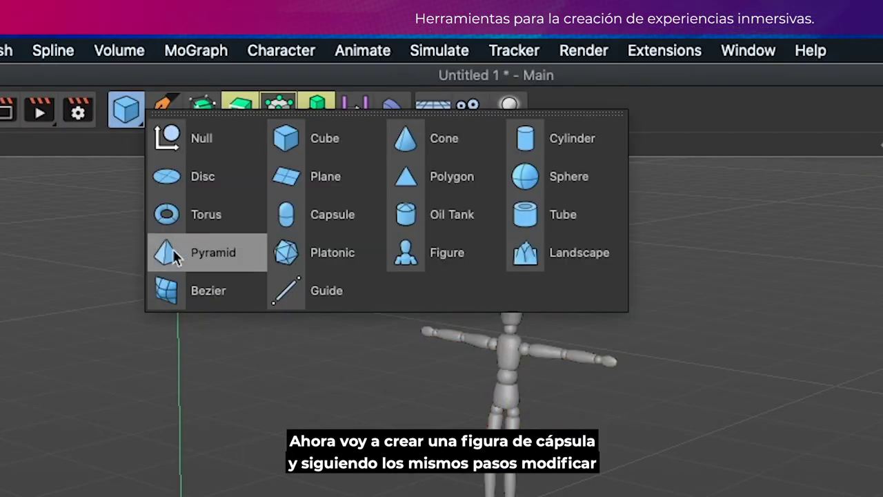
{"action": "left_click", "coordinate": [361, 220]}
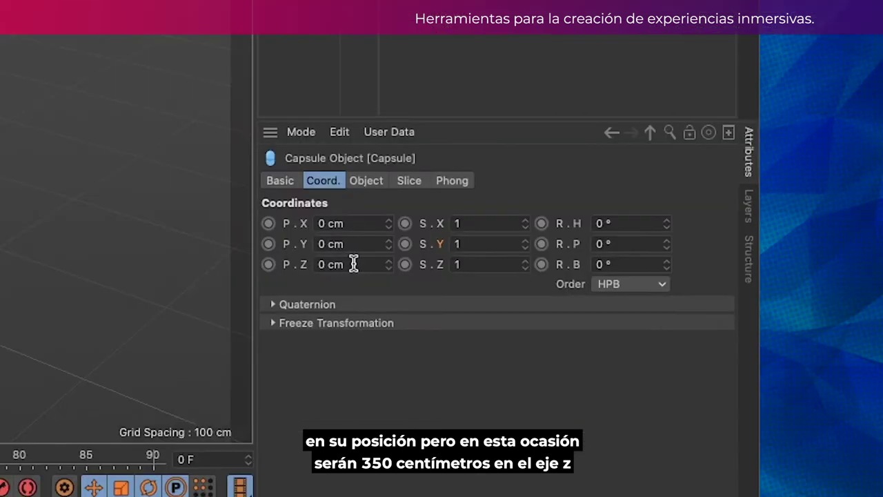
{"action": "left_click", "coordinate": [684, 308]}
{"action": "type", "text": "-350"}
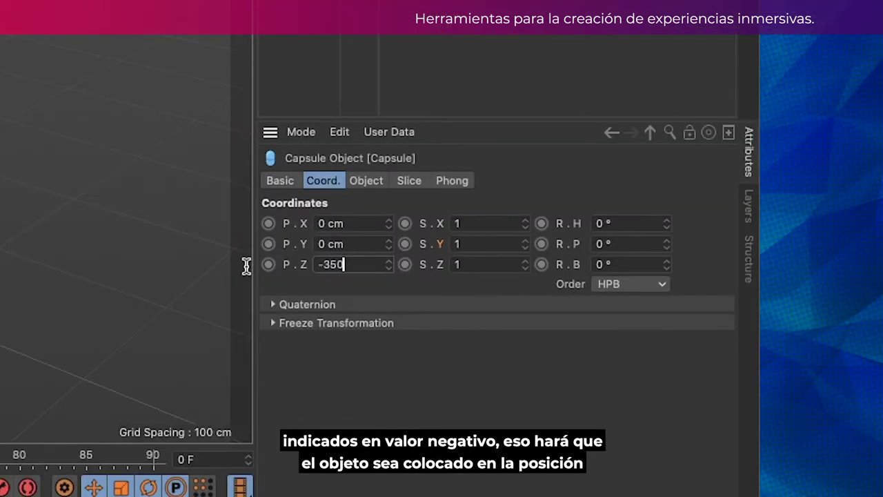
{"action": "key", "text": "Return"}
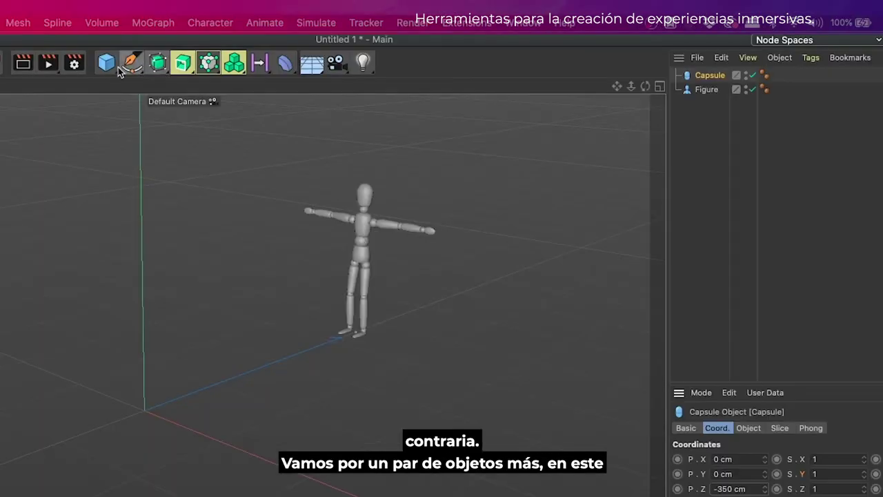
Add a Torus primitive and set its Y position to 350 cm.
{"action": "left_click", "coordinate": [107, 66]}
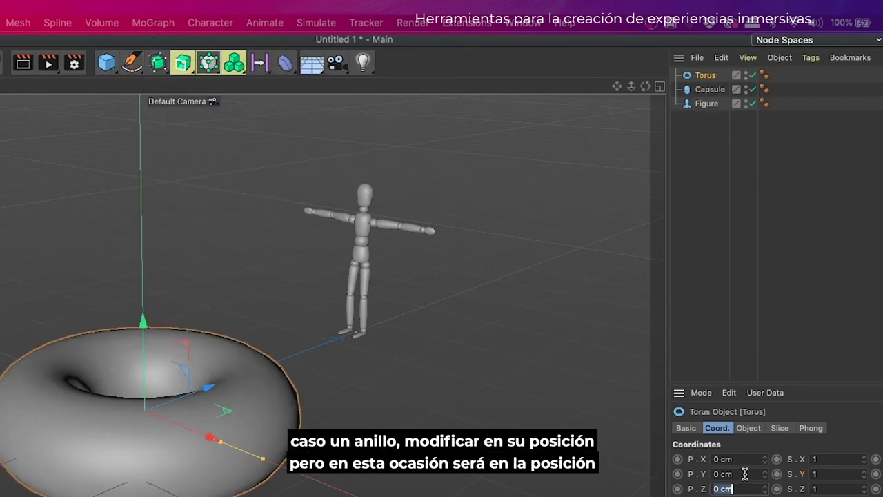
{"action": "left_click", "coordinate": [742, 474]}
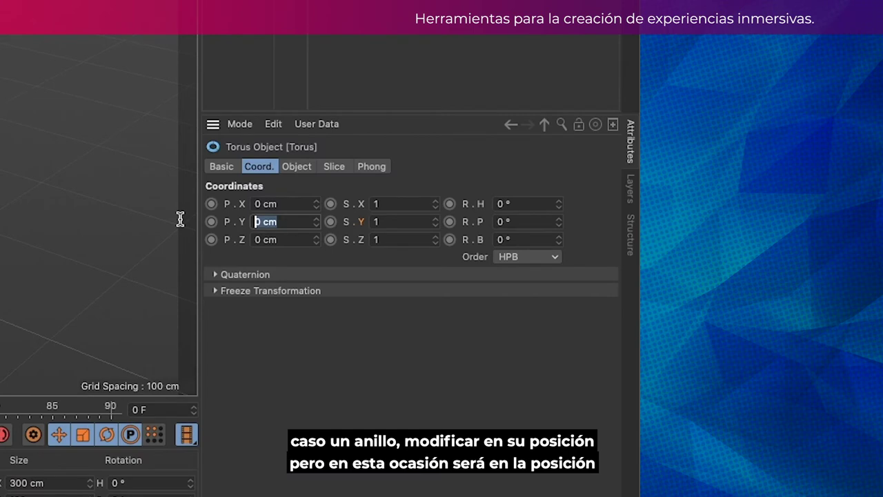
{"action": "key", "text": "BackSpace"}
{"action": "type", "text": "350"}
{"action": "key", "text": "Return"}
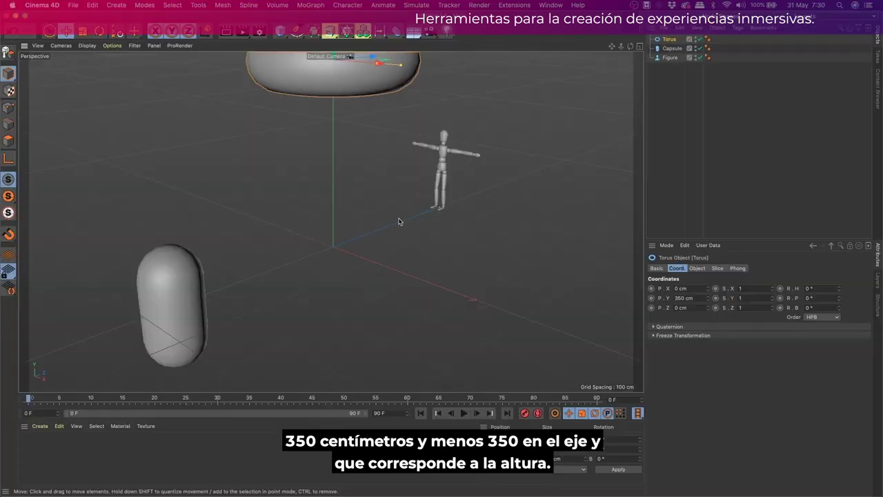
Add a second Torus primitive and set its Y position to -350 cm.
{"action": "left_click_drag", "start_coordinate": [442, 229], "coordinate": [422, 262], "text": "alt"}
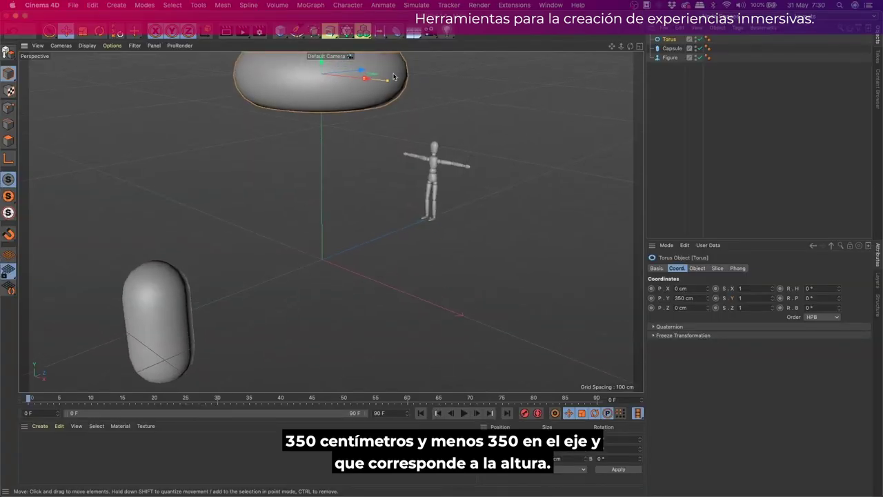
{"action": "left_click", "coordinate": [280, 31]}
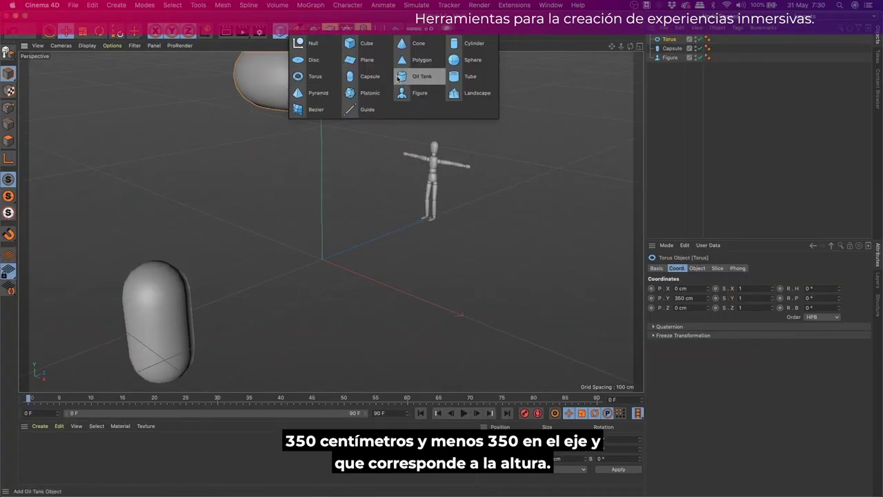
{"action": "left_click", "coordinate": [316, 76]}
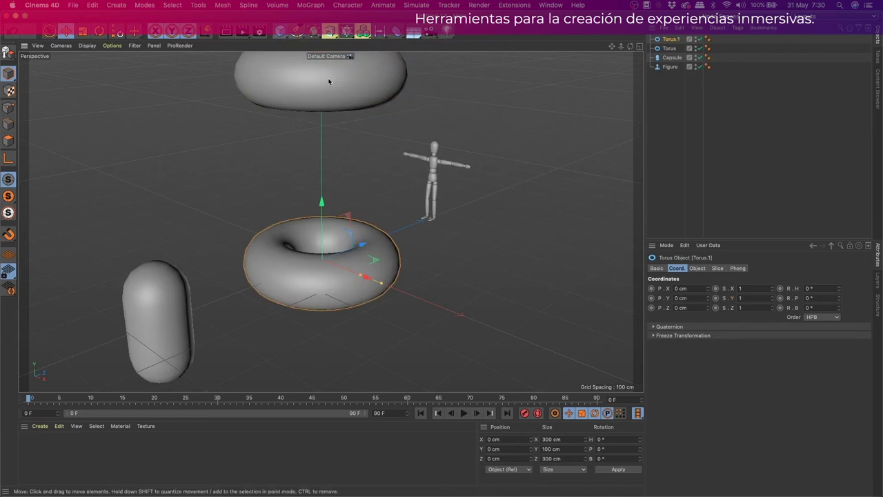
{"action": "double_click", "coordinate": [693, 297]}
{"action": "key", "text": "BackSpace"}
{"action": "type", "text": "-350"}
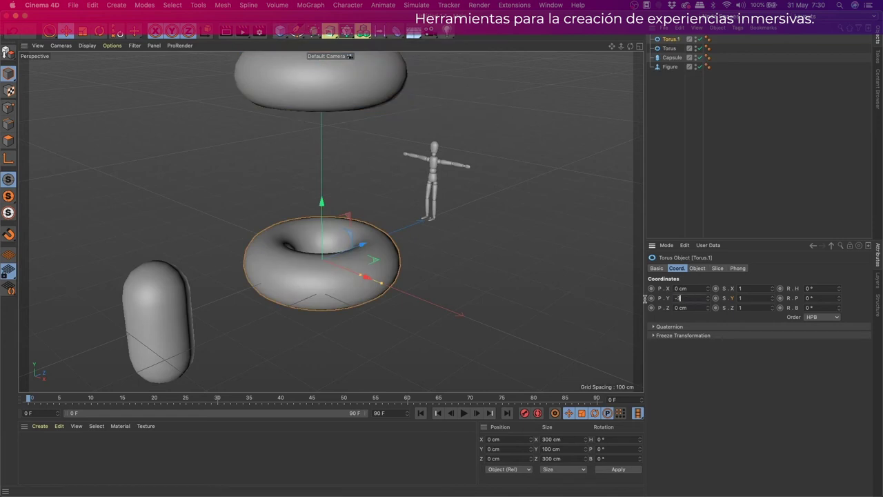
{"action": "key", "text": "Return"}
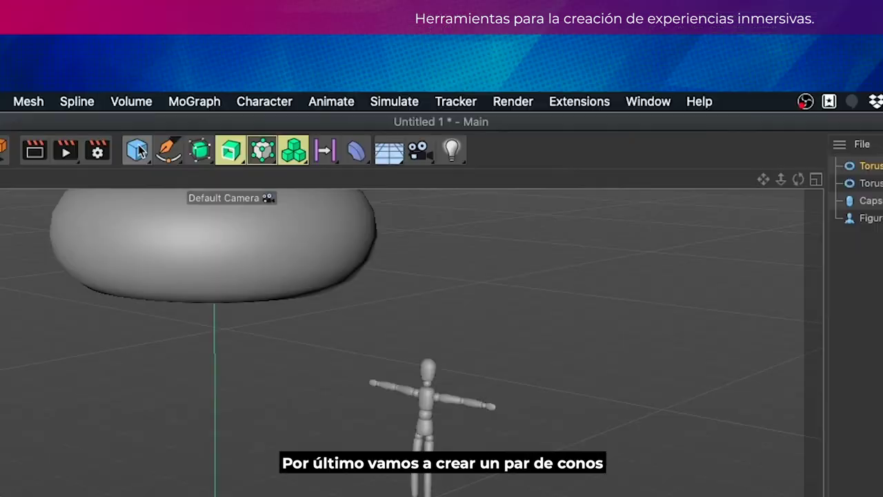
Add a Cone primitive and set its X position to 350 cm.
{"action": "left_click", "coordinate": [138, 150]}
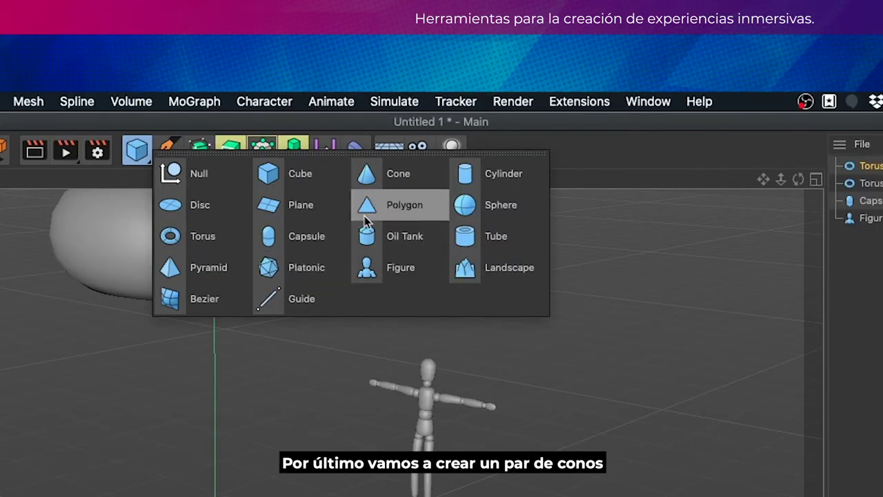
{"action": "left_click", "coordinate": [385, 176]}
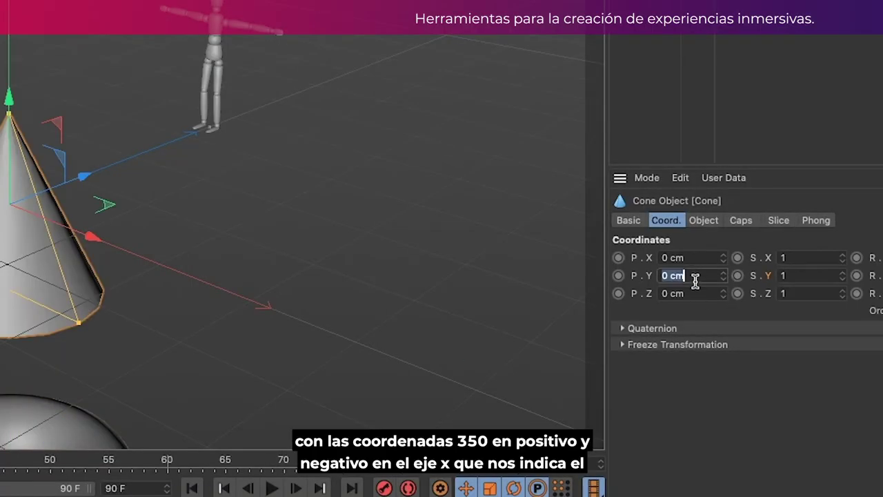
{"action": "left_click", "coordinate": [666, 257]}
{"action": "type", "text": "350"}
{"action": "key", "text": "Return"}
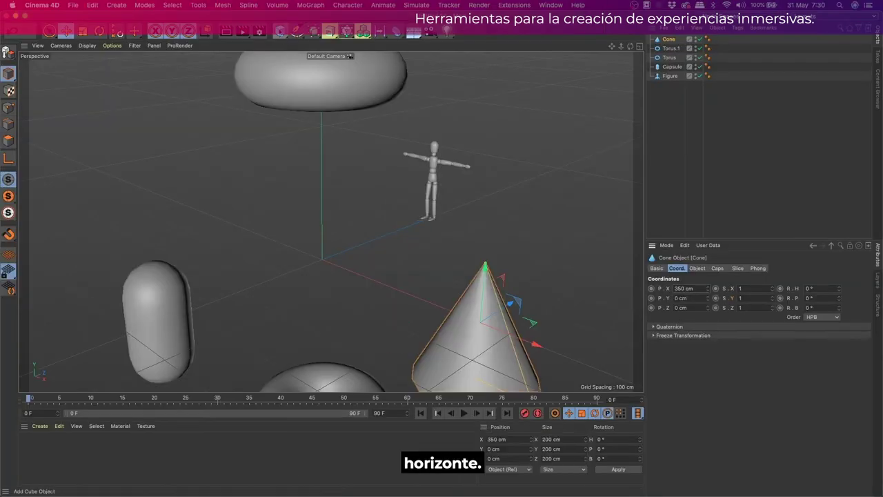
Add a second Cone primitive and set its X position to -350 cm.
{"action": "left_click", "coordinate": [279, 31]}
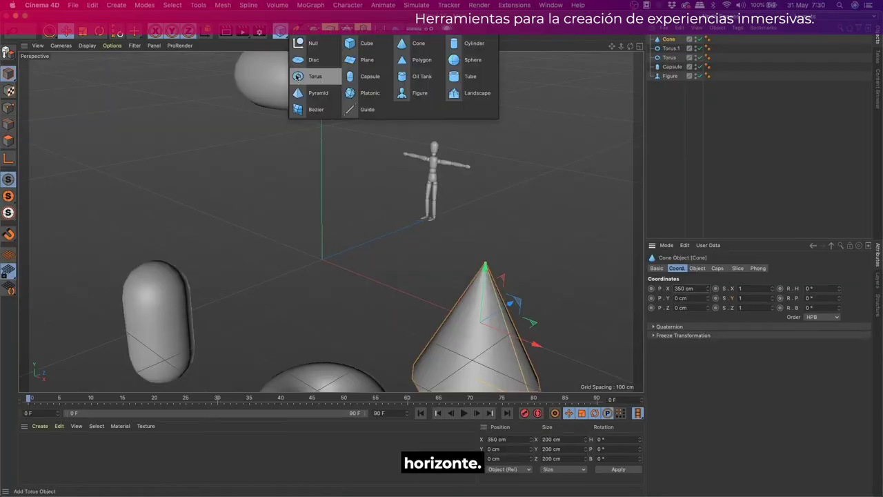
{"action": "left_click", "coordinate": [406, 47]}
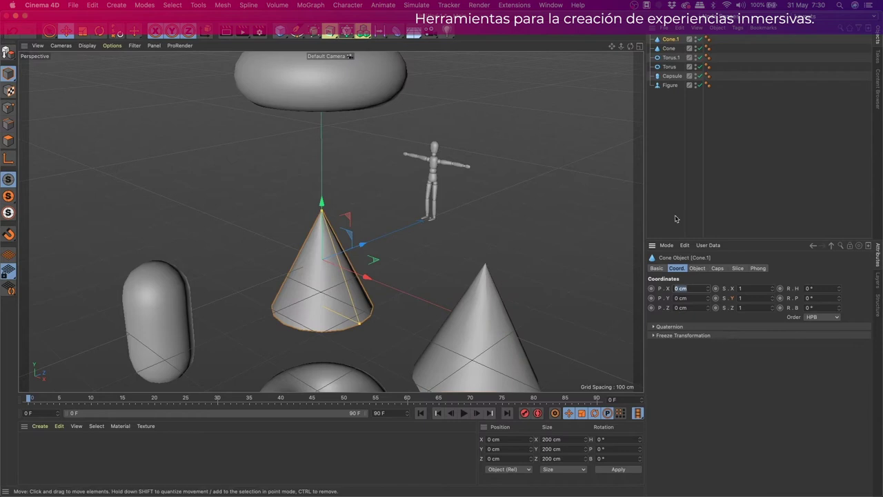
{"action": "type", "text": "-350"}
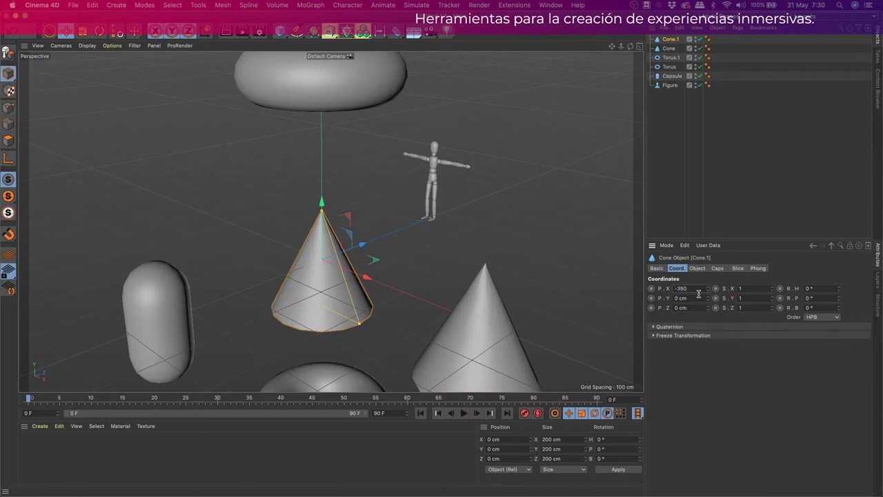
{"action": "key", "text": "Return"}
{"action": "left_click", "coordinate": [395, 277]}
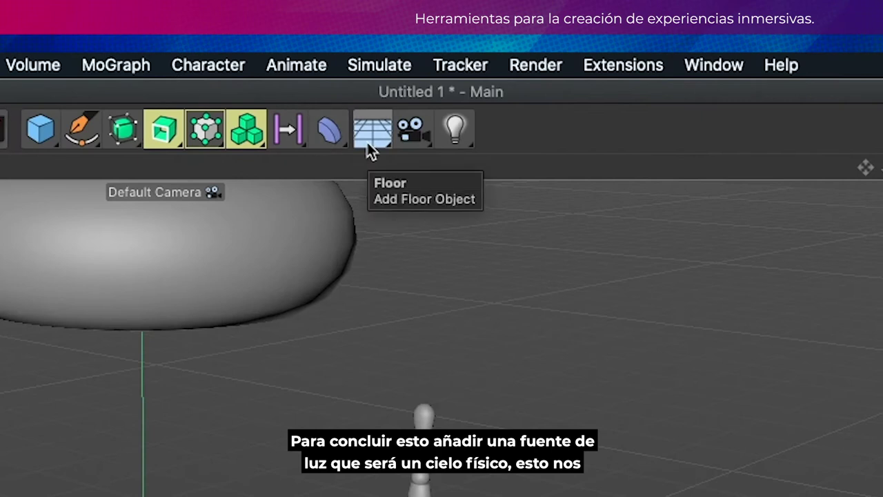
Add a Physical Sky as the light source and a standard Camera to the scene.
{"action": "left_click", "coordinate": [412, 35]}
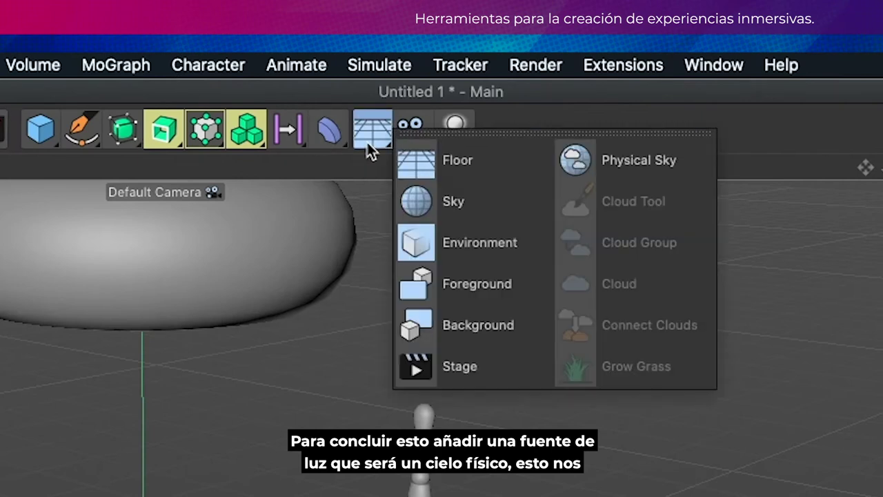
{"action": "left_click", "coordinate": [606, 164]}
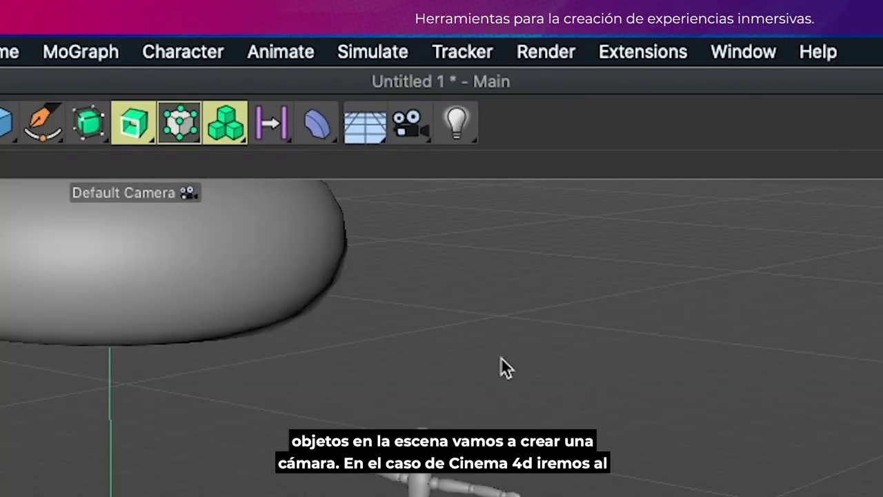
{"action": "left_click", "coordinate": [419, 131]}
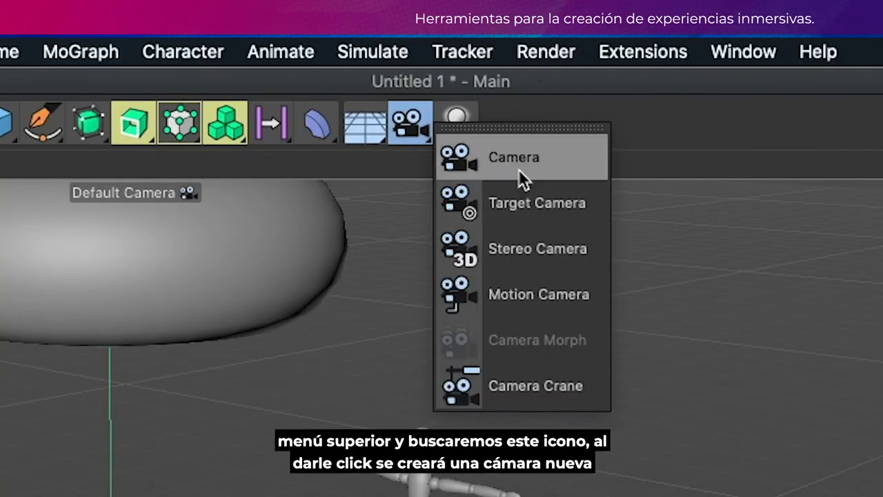
{"action": "left_click", "coordinate": [518, 168]}
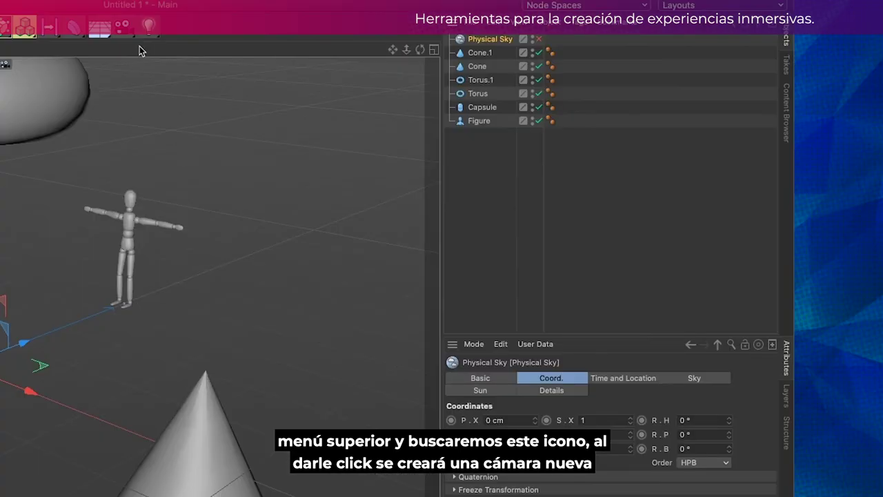
{"action": "left_click", "coordinate": [129, 32]}
{"action": "left_click", "coordinate": [182, 52]}
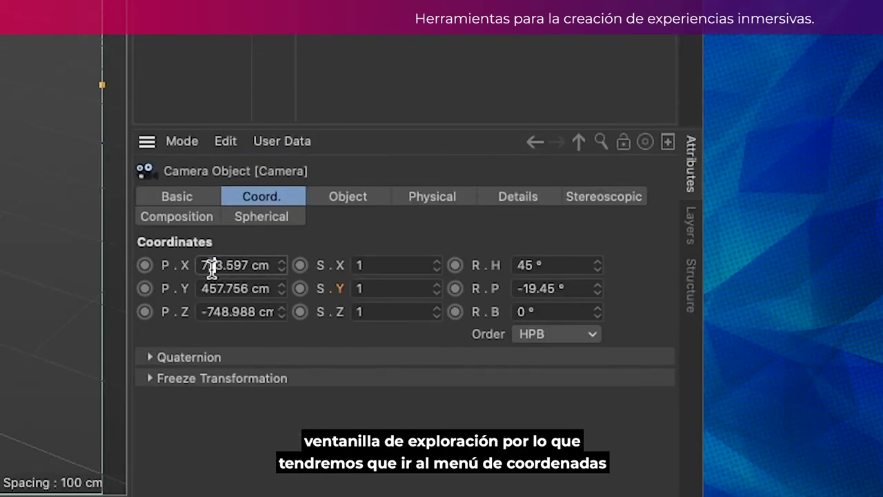
Set the camera's X, Z and Y positions to 0 cm.
{"action": "left_click", "coordinate": [232, 235]}
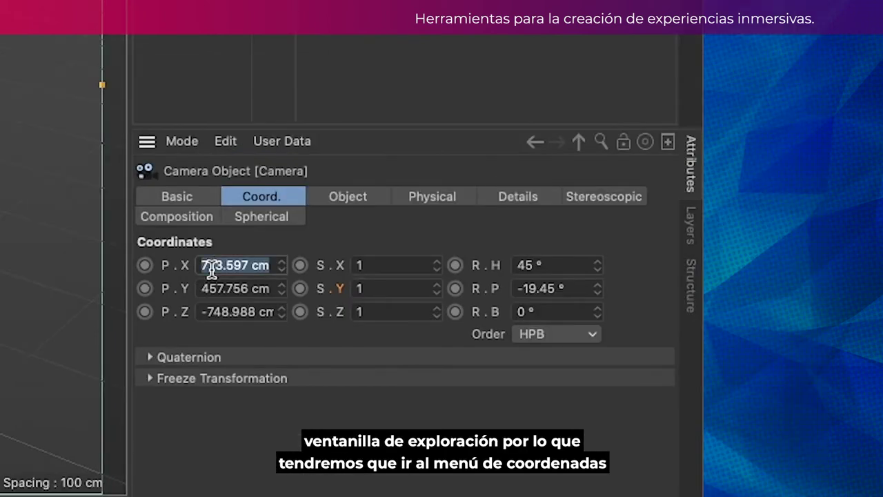
{"action": "type", "text": "0"}
{"action": "key", "text": "Return"}
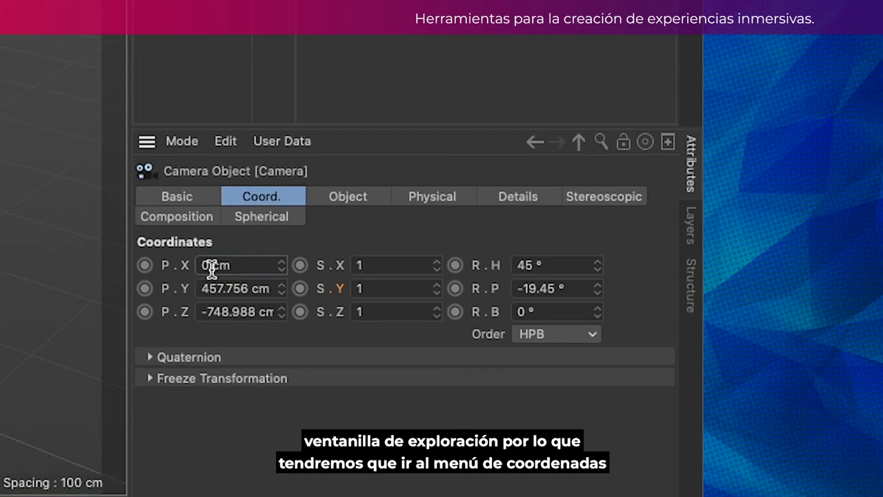
{"action": "left_click", "coordinate": [236, 311]}
{"action": "type", "text": "0"}
{"action": "key", "text": "Return"}
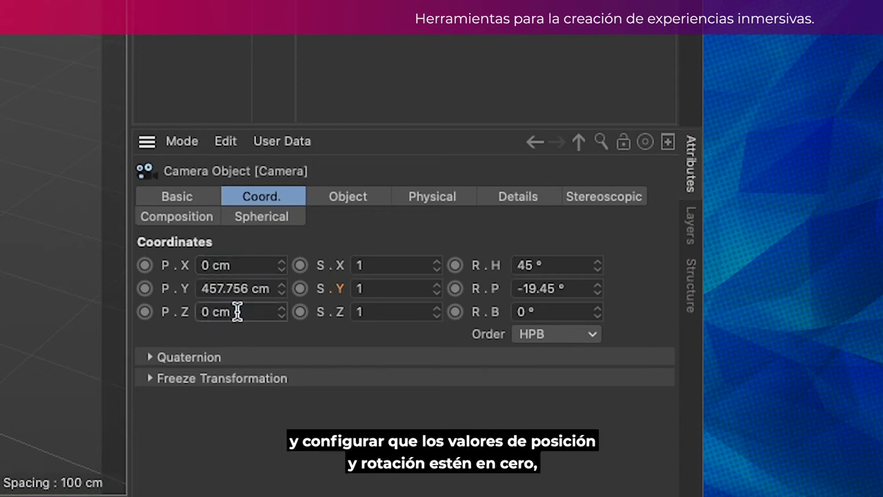
{"action": "left_click", "coordinate": [236, 290]}
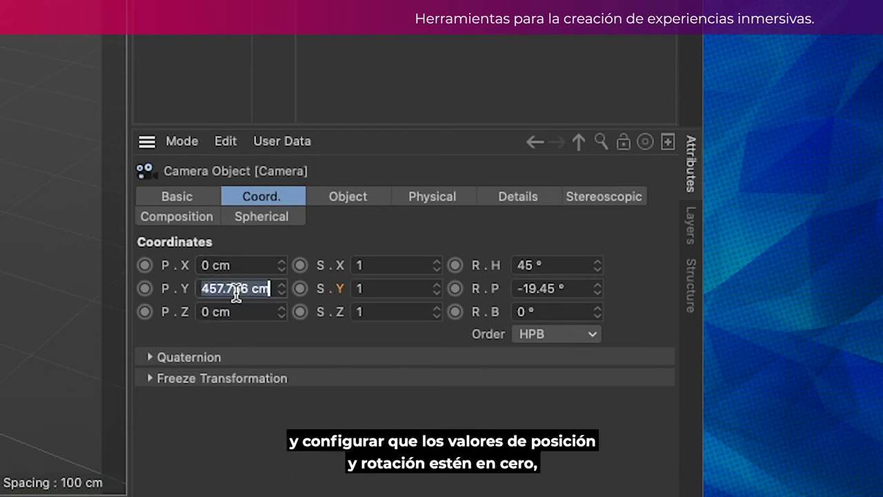
{"action": "type", "text": "0"}
{"action": "key", "text": "Return"}
Set the camera's heading (R.H) and pitch (R.P) rotation to 0°.
{"action": "left_click", "coordinate": [557, 266]}
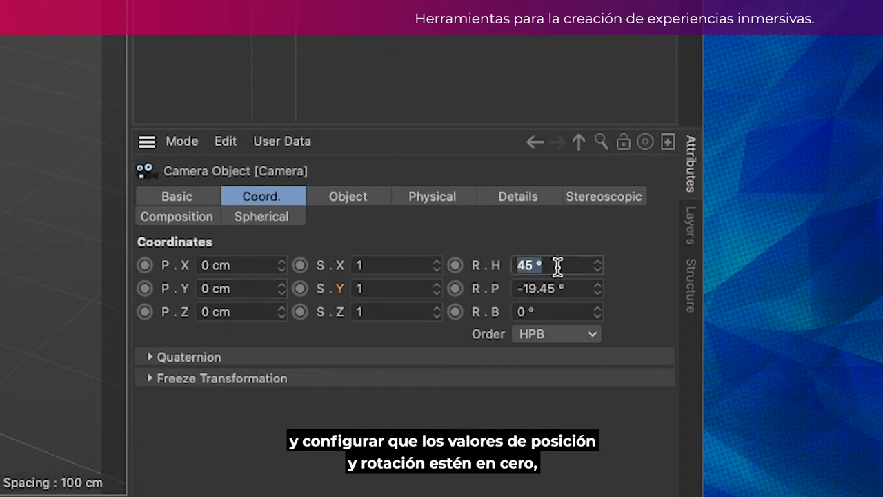
{"action": "type", "text": "0"}
{"action": "key", "text": "Return"}
{"action": "left_click", "coordinate": [531, 290]}
{"action": "type", "text": "0"}
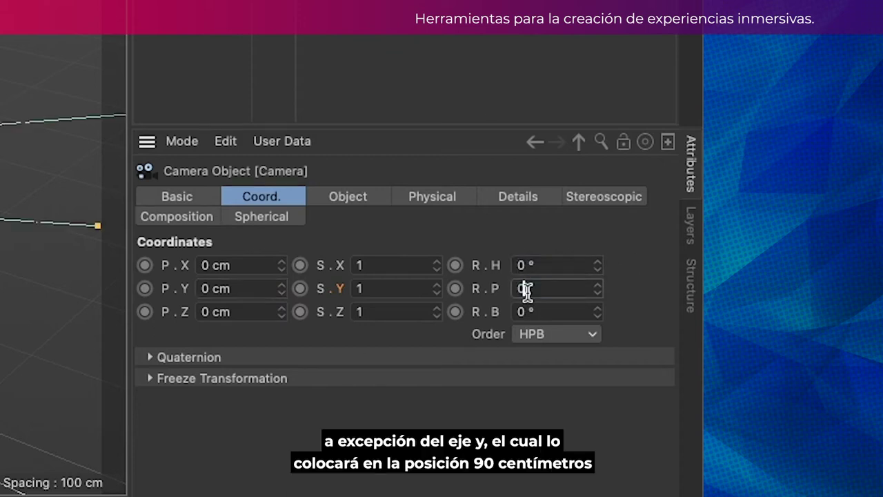
{"action": "key", "text": "Return"}
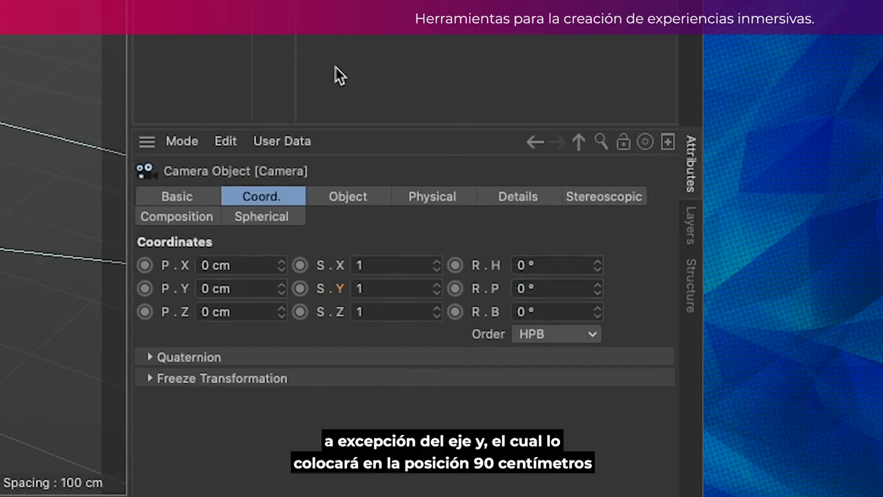
Set the camera's Y position to 90 cm.
{"action": "left_click", "coordinate": [220, 288]}
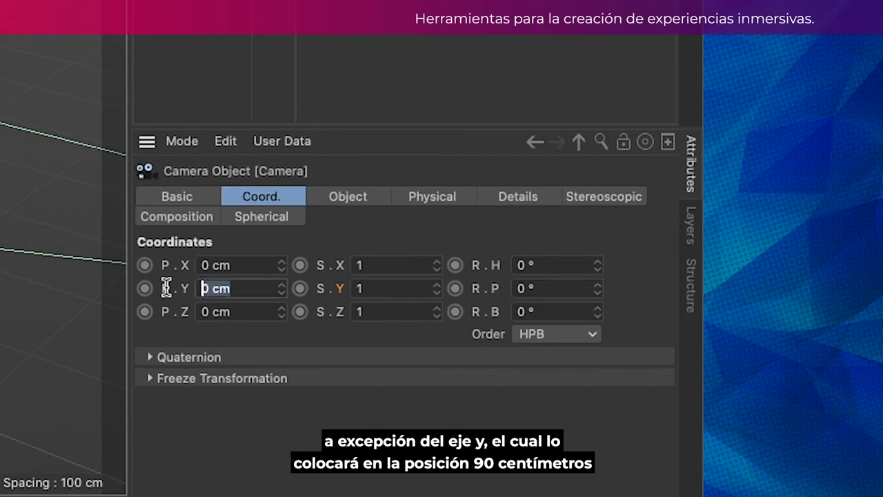
{"action": "type", "text": "90"}
{"action": "key", "text": "Return"}
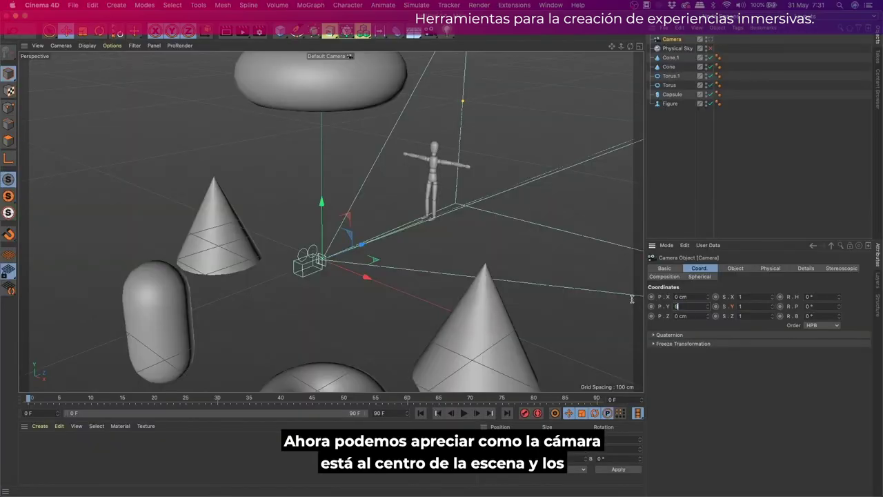
{"action": "type", "text": "90"}
{"action": "key", "text": "Return"}
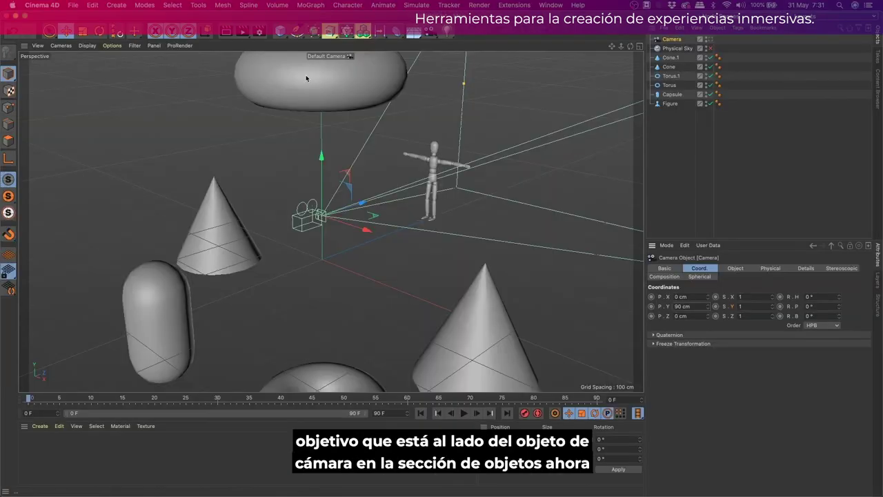
Switch the viewport to look through the new camera and enable the Physical Sky.
{"action": "left_click", "coordinate": [709, 40]}
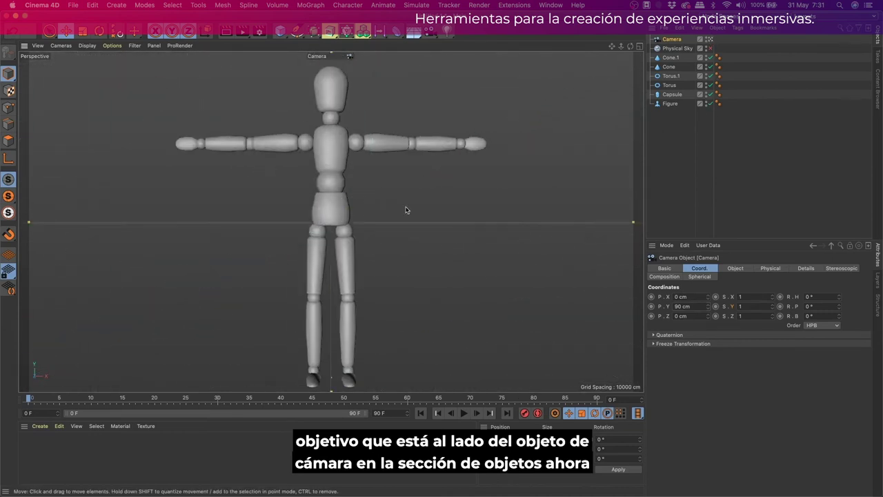
{"action": "left_click", "coordinate": [406, 211]}
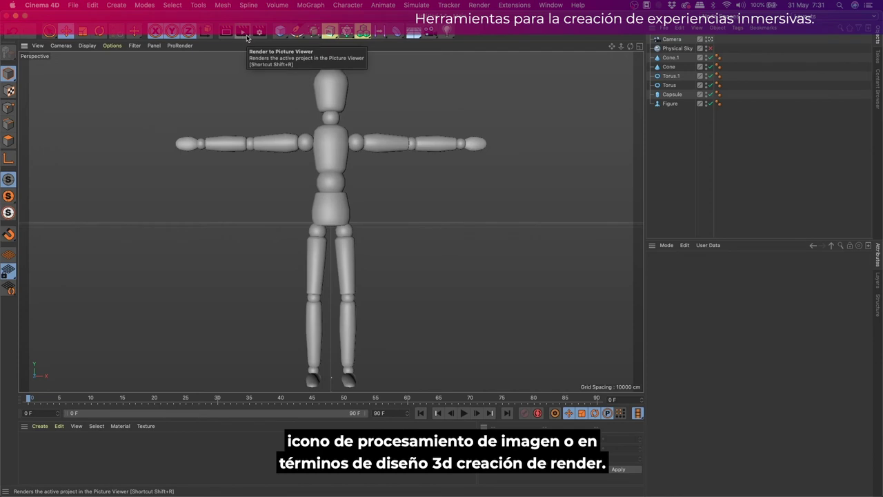
{"action": "left_click", "coordinate": [709, 48]}
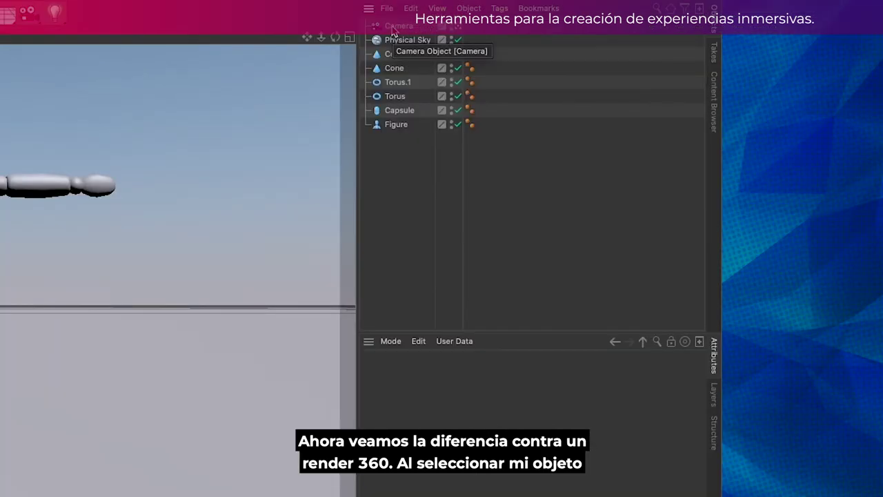
Enable the camera's Spherical Camera option and render the scene to the Picture Viewer.
{"action": "left_click", "coordinate": [393, 27]}
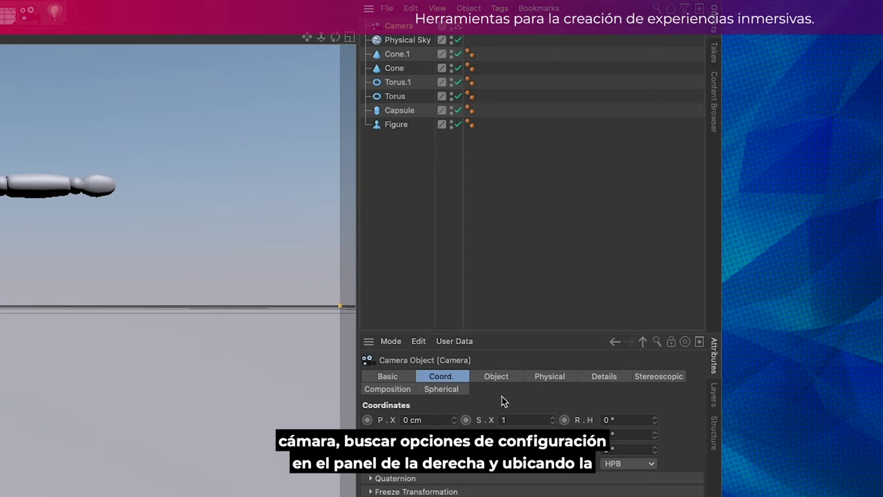
{"action": "left_click", "coordinate": [448, 390]}
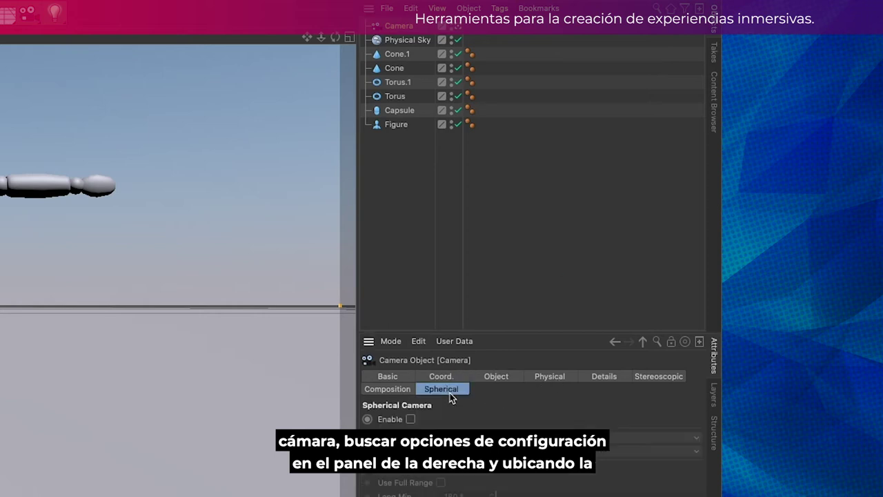
{"action": "left_click", "coordinate": [410, 420]}
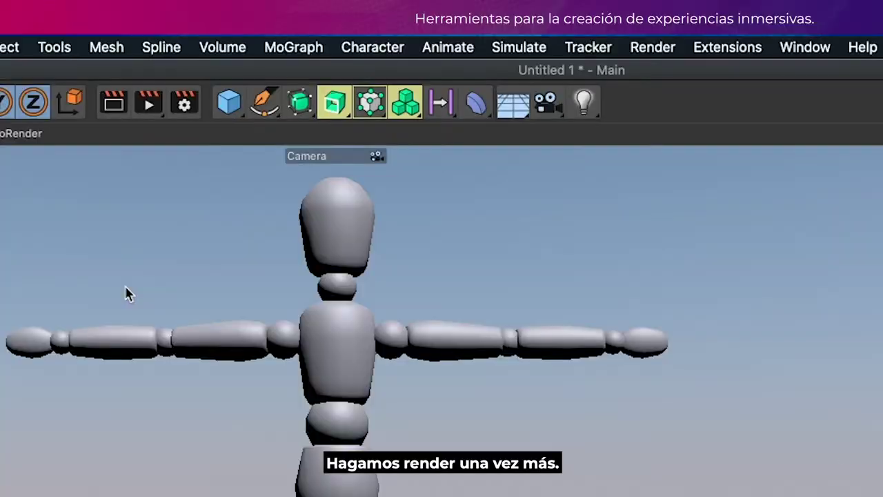
{"action": "left_click", "coordinate": [149, 111]}
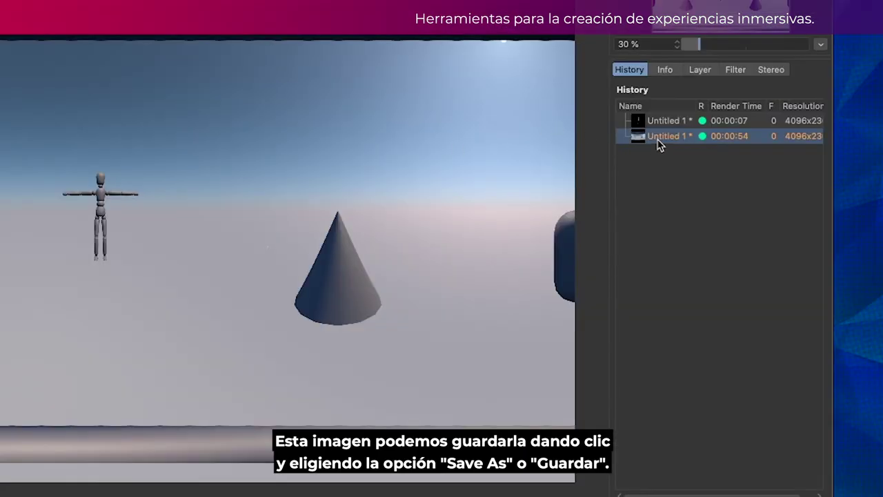
Save the spherical render to the Desktop as Render.jpg and close the Picture Viewer.
{"action": "right_click", "coordinate": [659, 144]}
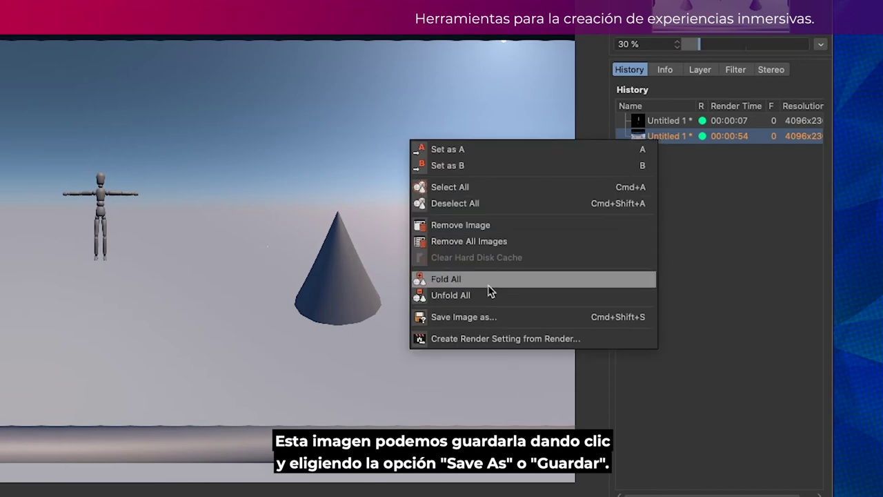
{"action": "left_click", "coordinate": [483, 317]}
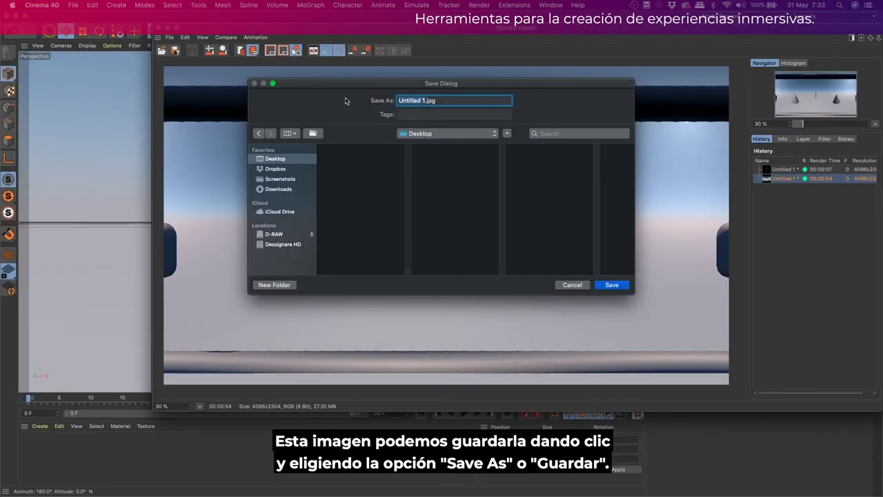
{"action": "type", "text": "Render"}
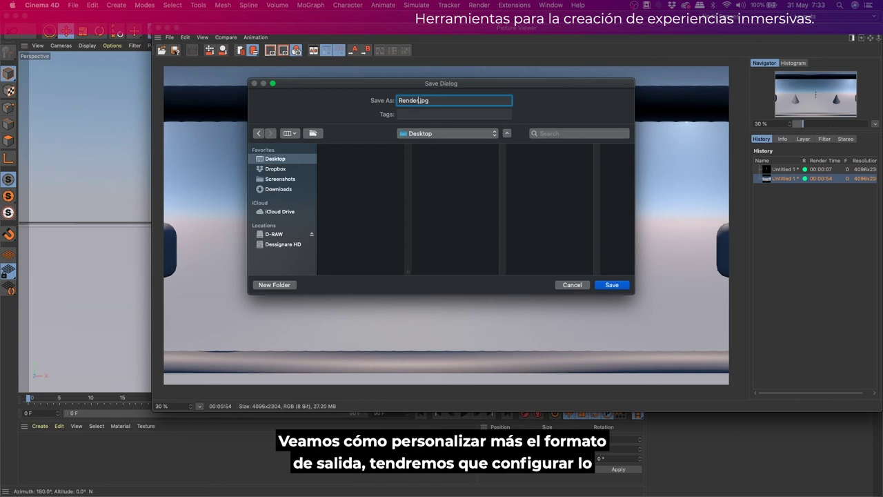
{"action": "key", "text": "Return"}
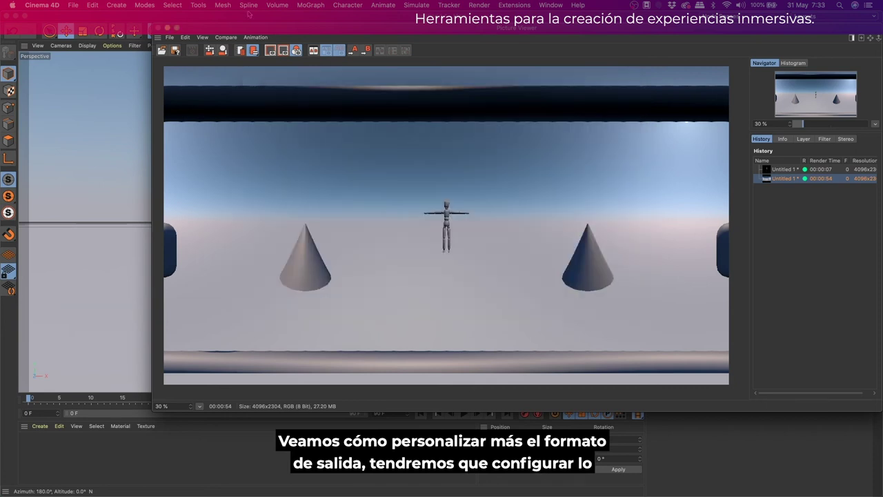
{"action": "key", "text": "super+w"}
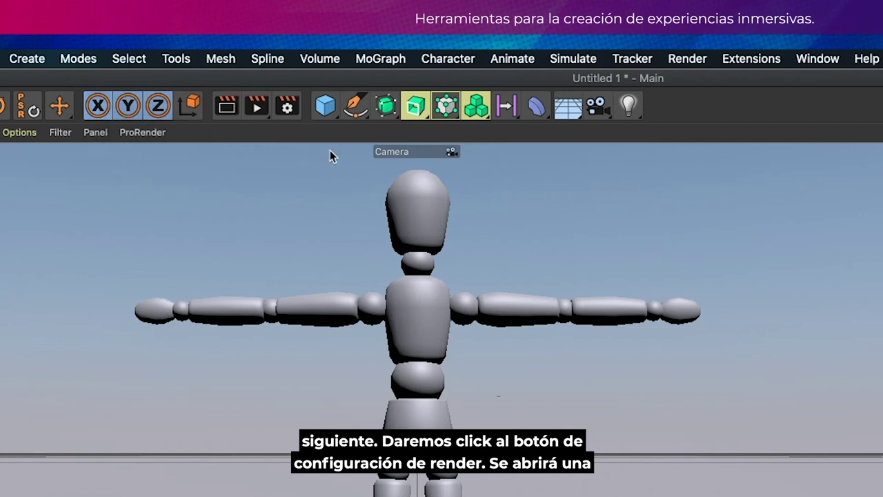
Set the render output to the Film (4K) preset and its frame range to All Frames.
{"action": "left_click", "coordinate": [286, 108]}
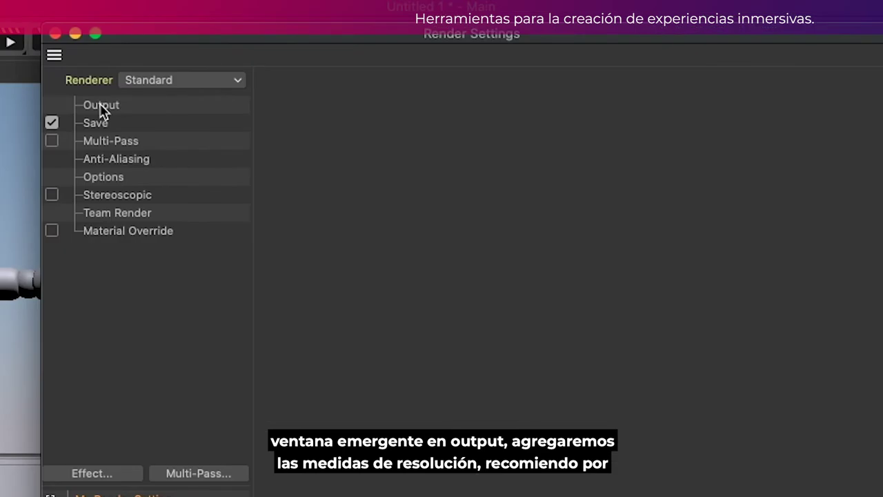
{"action": "left_click", "coordinate": [100, 106]}
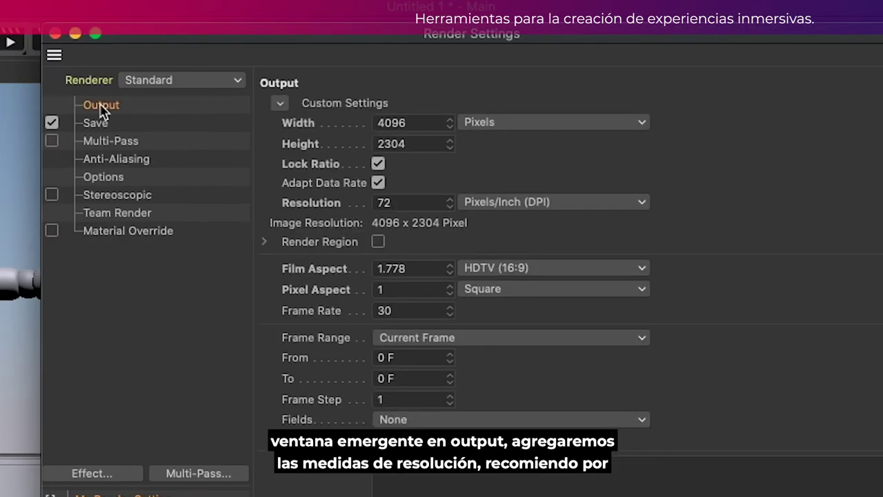
{"action": "left_click", "coordinate": [391, 124]}
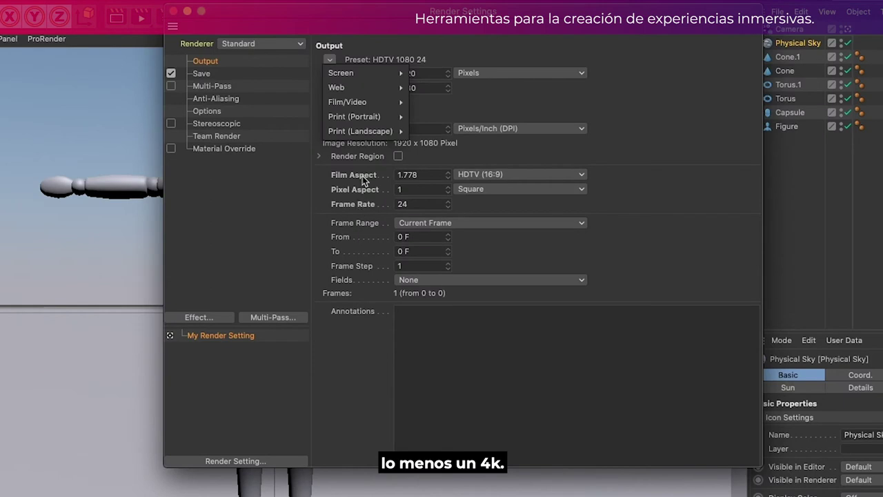
{"action": "mouse_move", "coordinate": [363, 100]}
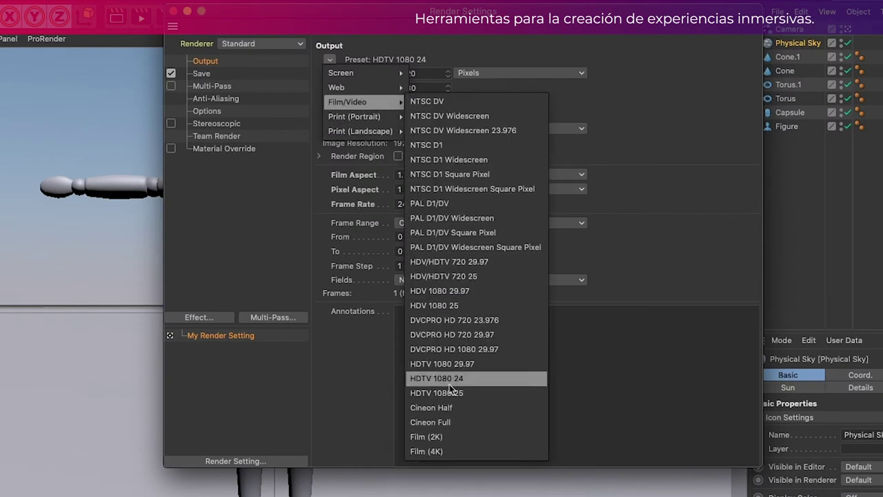
{"action": "left_click", "coordinate": [441, 450]}
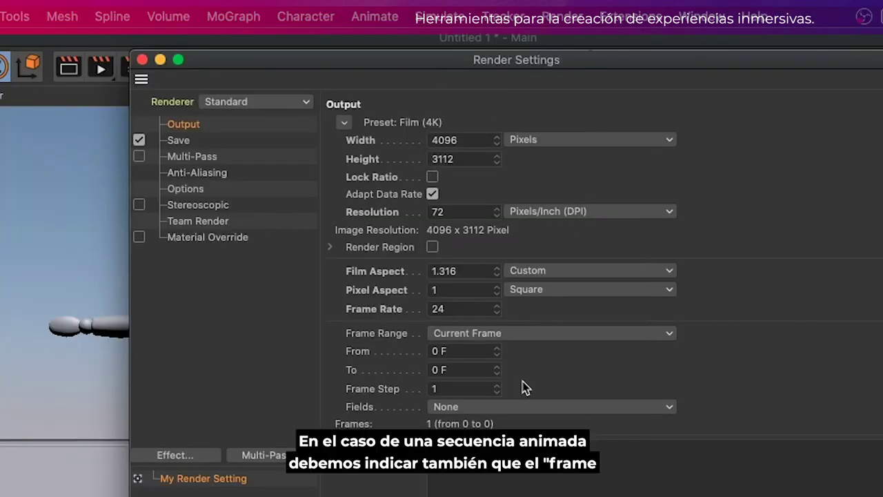
{"action": "left_click", "coordinate": [474, 334]}
{"action": "left_click", "coordinate": [473, 389]}
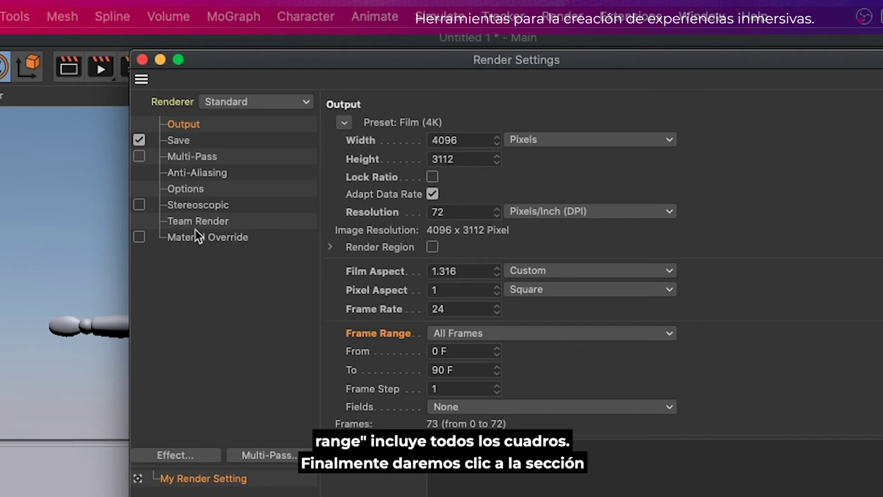
Set the render's save format to JPG with the file name render_ and close the render settings.
{"action": "left_click", "coordinate": [178, 141]}
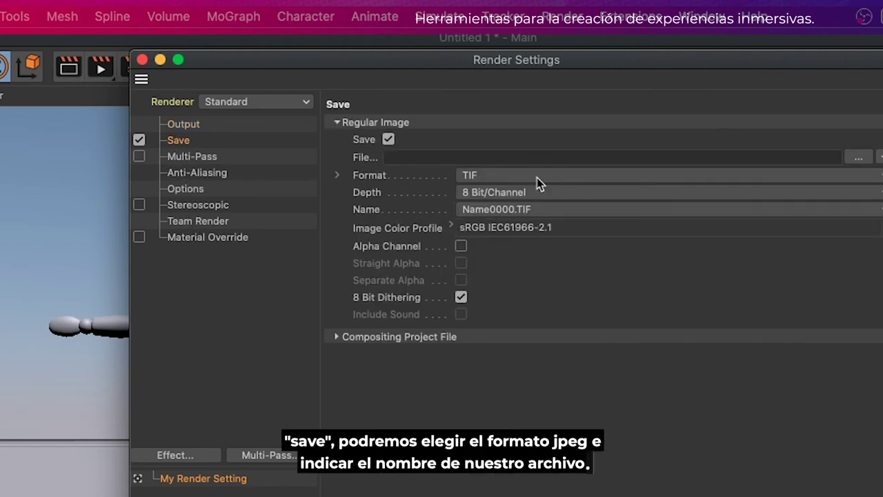
{"action": "left_click", "coordinate": [537, 177]}
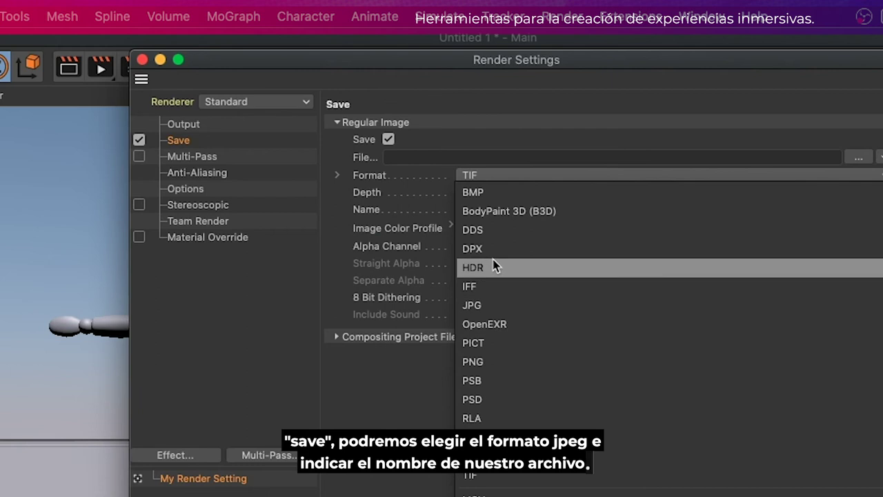
{"action": "left_click", "coordinate": [492, 308]}
{"action": "left_click", "coordinate": [424, 158]}
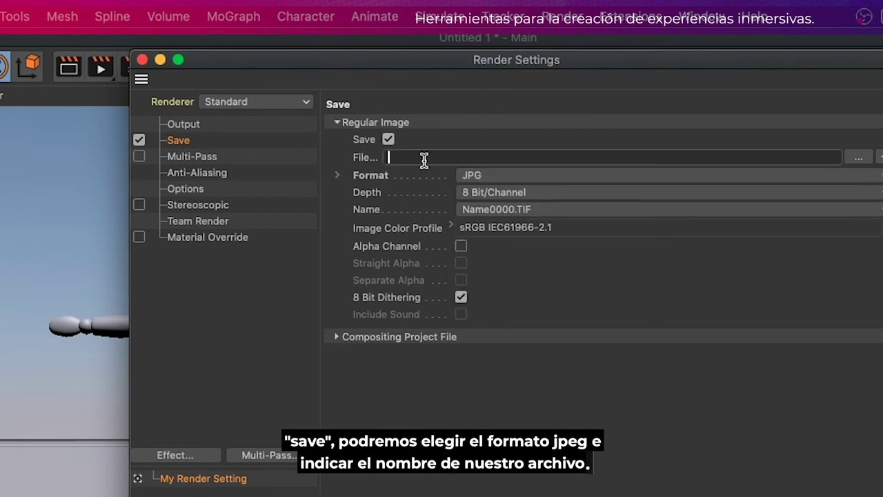
{"action": "type", "text": "render"}
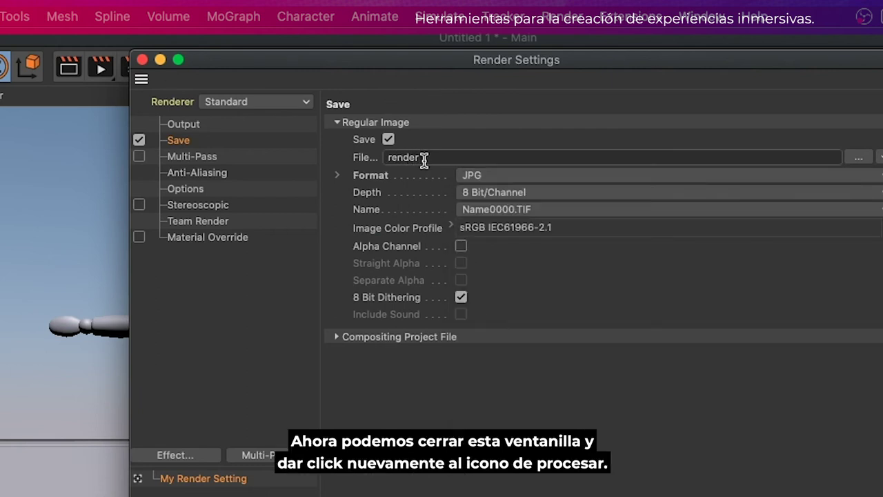
{"action": "type", "text": "_"}
{"action": "left_click", "coordinate": [142, 59]}
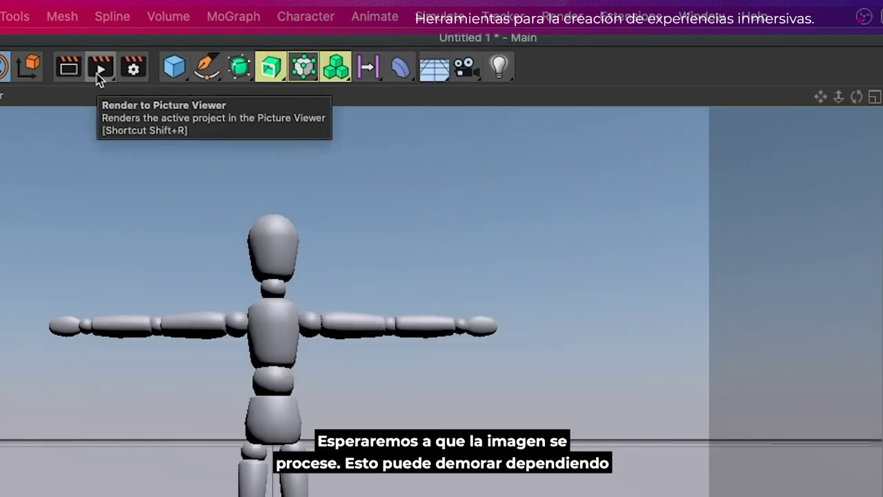